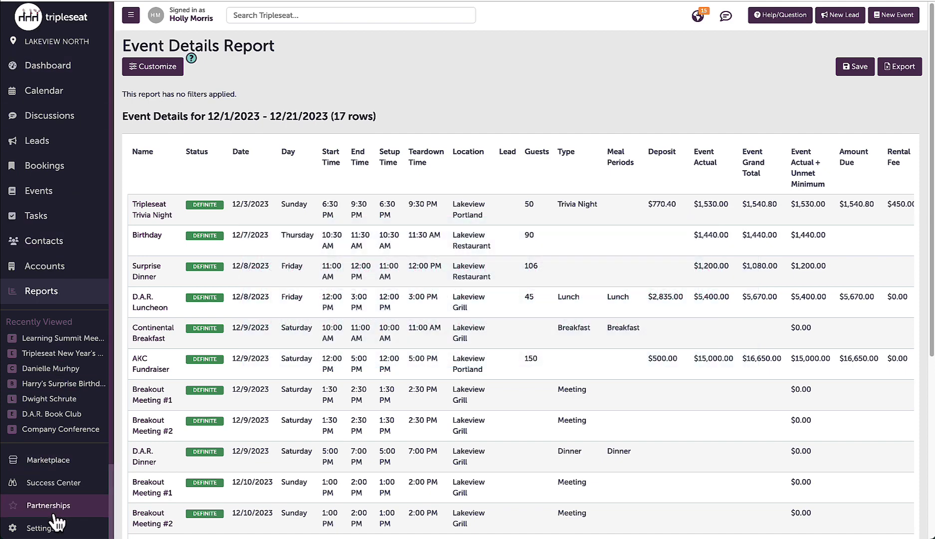
# Step: Start a new event custom field in the Kitchen Info category, named Food Ready Time, for Lakeview Grill, Lakeview Portland and Lakeview Restaurant
pyautogui.click(56, 530)
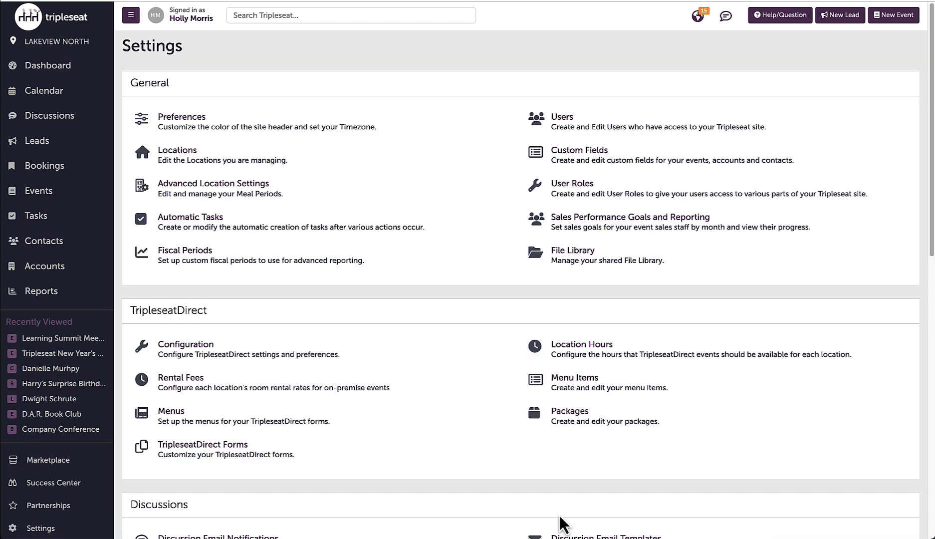
pyautogui.click(727, 165)
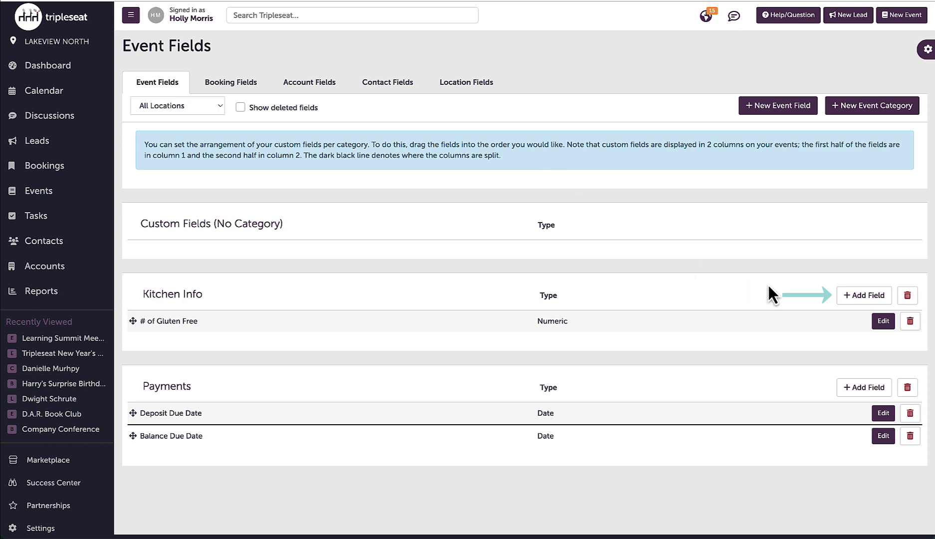
pyautogui.click(862, 298)
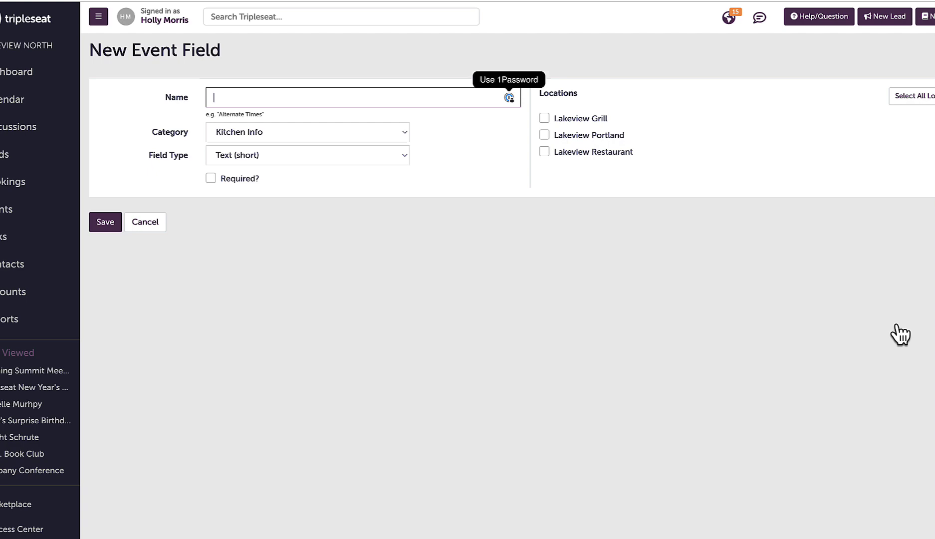
pyautogui.write('Food Ready Time')
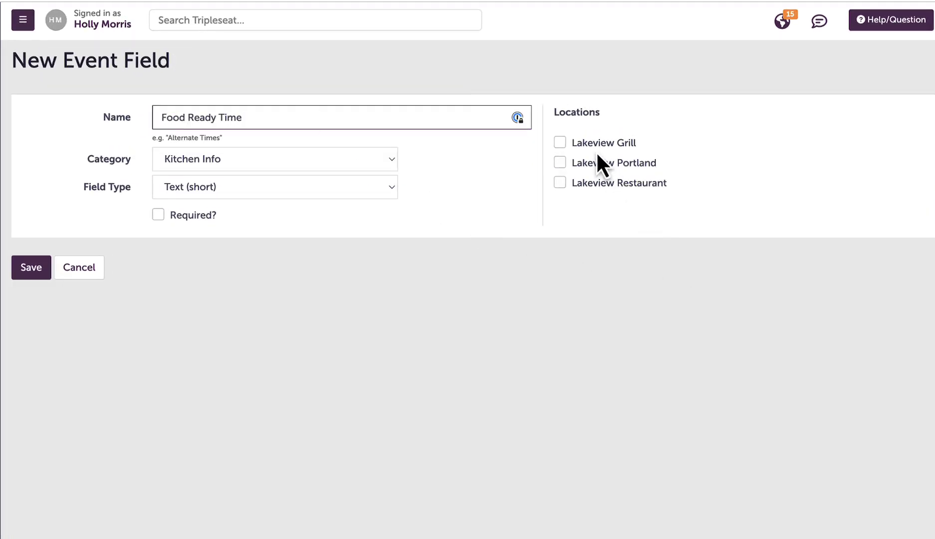
pyautogui.click(560, 142)
pyautogui.click(560, 163)
pyautogui.click(560, 182)
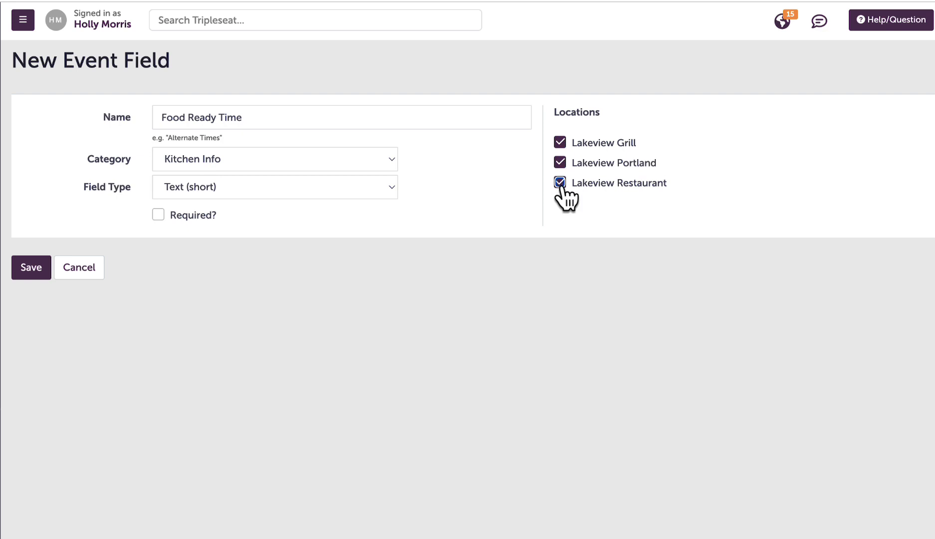
# Step: Keep the field's category as Kitchen Info, set its field type to Time, and save it as a non-required field
pyautogui.click(387, 167)
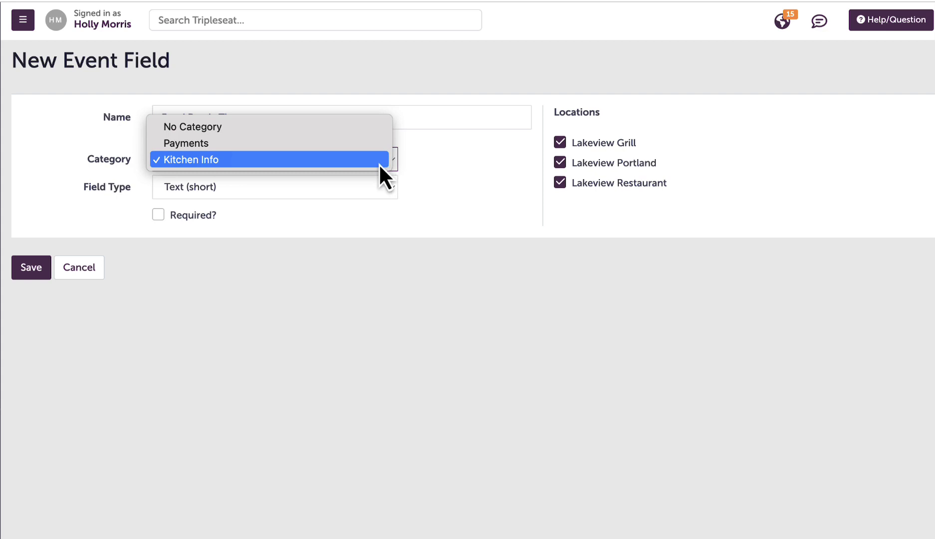
pyautogui.click(378, 160)
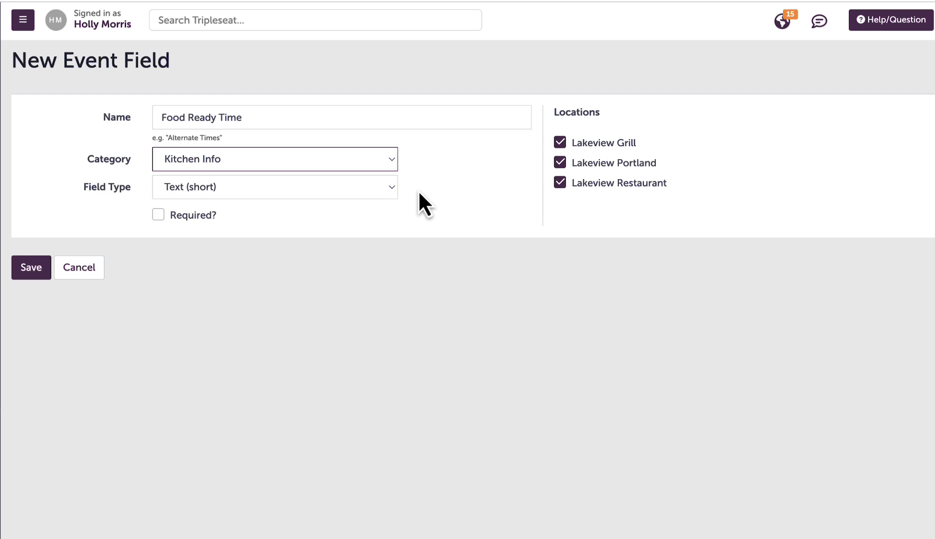
pyautogui.click(384, 187)
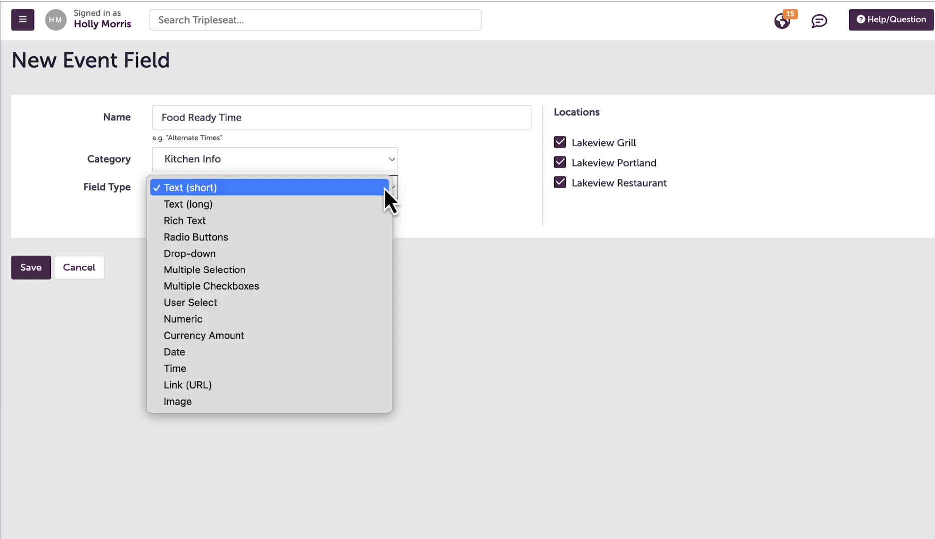
pyautogui.click(290, 369)
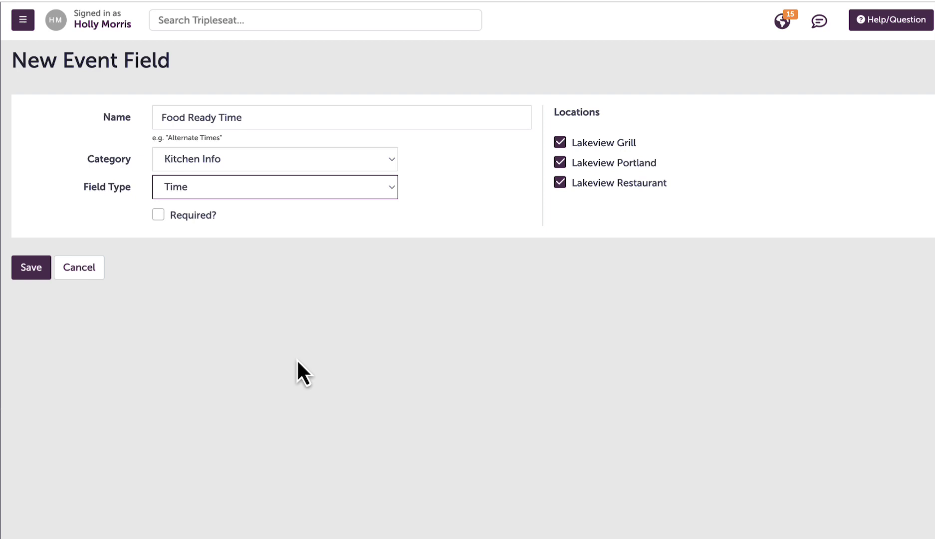
pyautogui.click(394, 193)
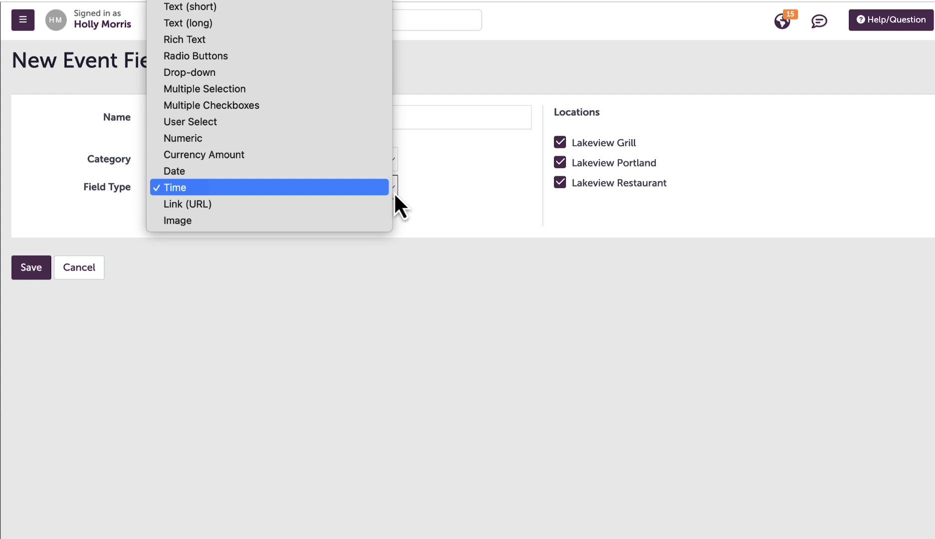
pyautogui.click(427, 203)
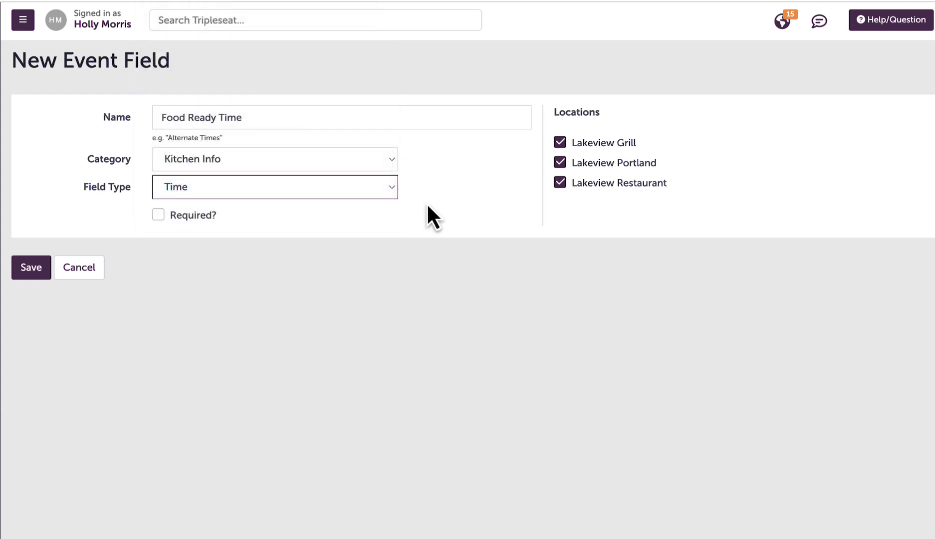
pyautogui.click(308, 255)
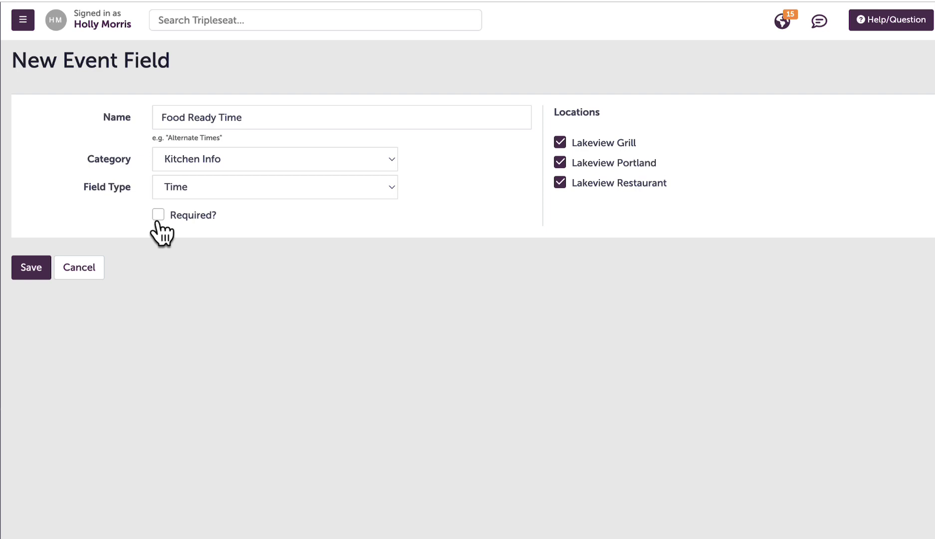
pyautogui.click(31, 270)
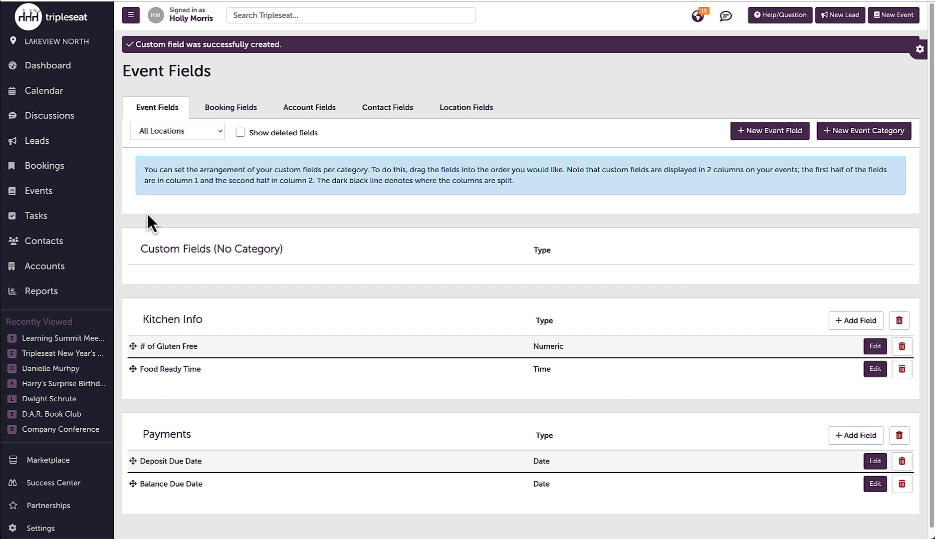
# Step: Open the Kitchen Sheet layout from the document settings and look through its sections
pyautogui.click(60, 528)
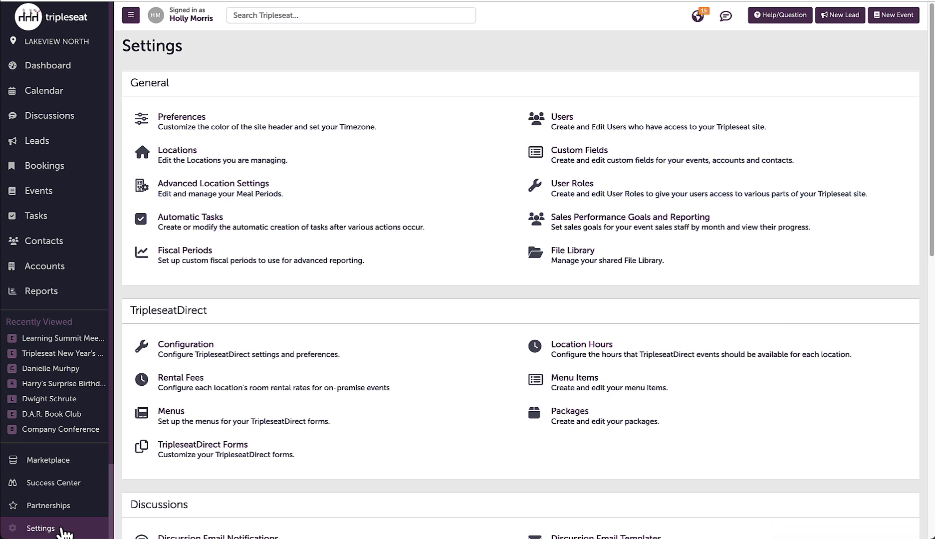
pyautogui.scroll(-5, 234, 470)
pyautogui.click(219, 495)
pyautogui.click(276, 288)
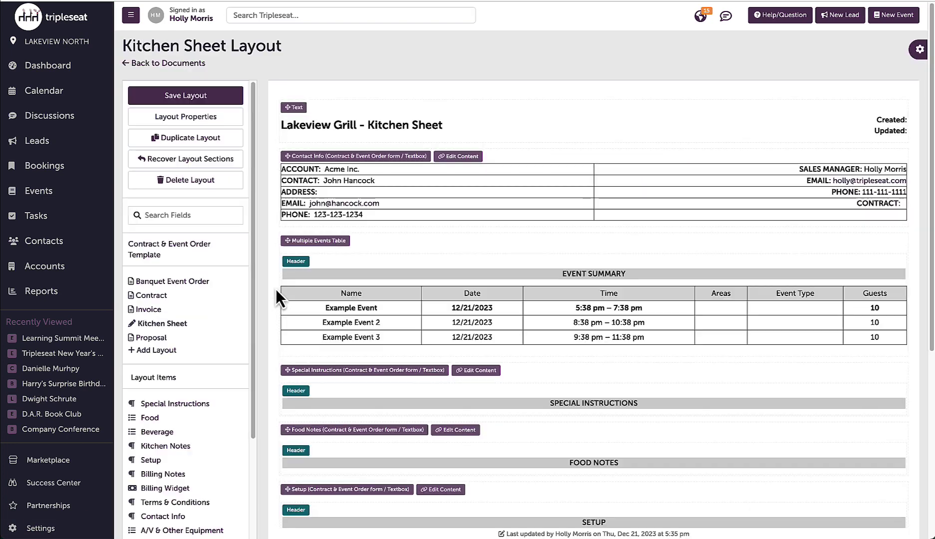
pyautogui.click(376, 323)
pyautogui.scroll(-3, 549, 393)
pyautogui.scroll(-3, 549, 393)
pyautogui.click(509, 418)
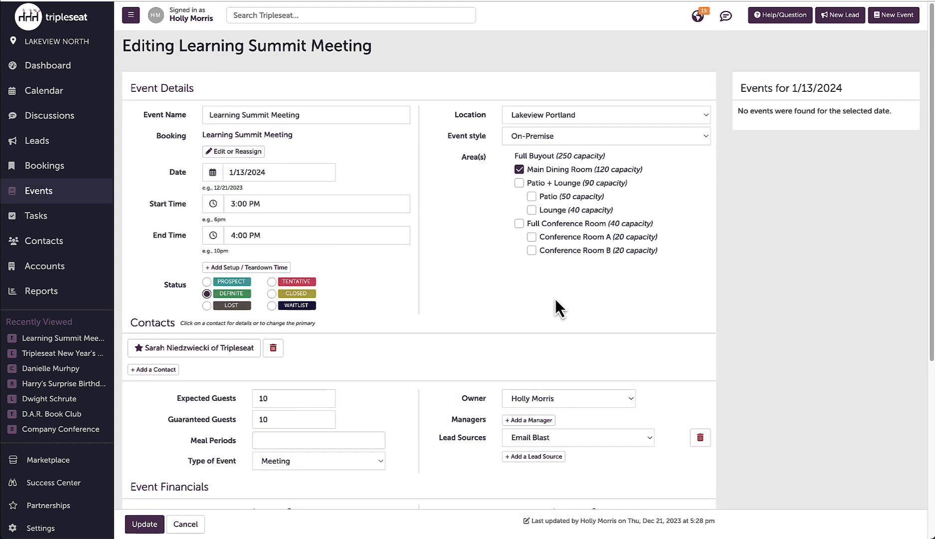
# Step: Set the Learning Summit Meeting event's Food Ready Time to 3:00pm and update the event
pyautogui.scroll(-5, 555, 302)
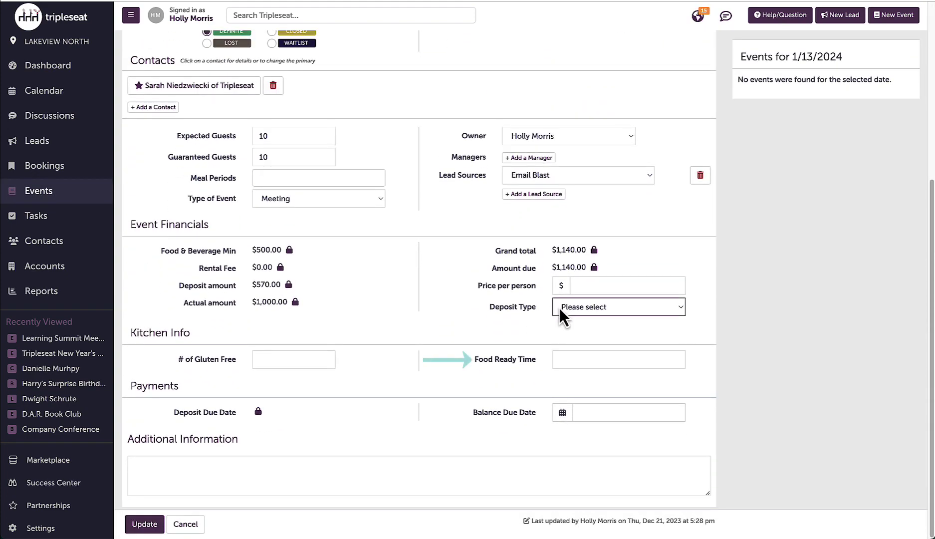
pyautogui.click(587, 359)
pyautogui.scroll(-2, 594, 402)
pyautogui.scroll(-2, 594, 402)
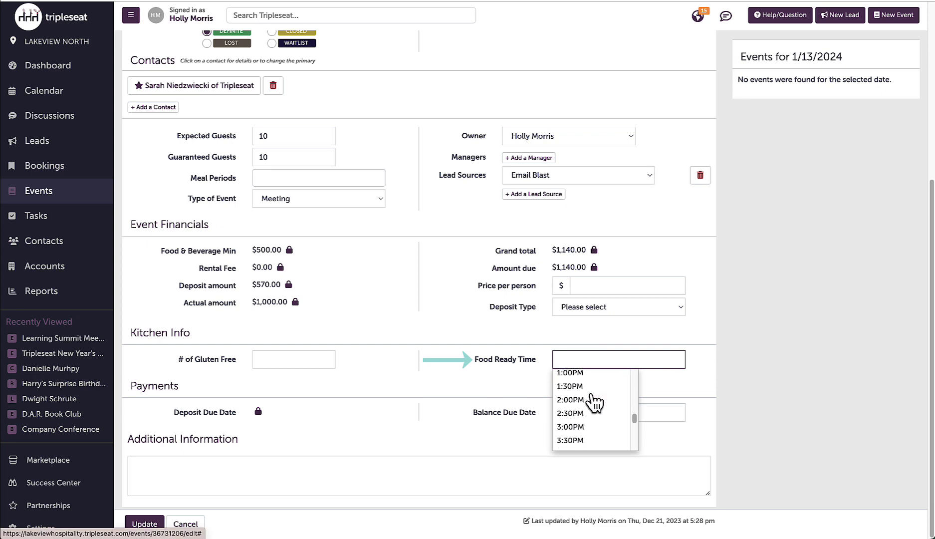
pyautogui.click(589, 427)
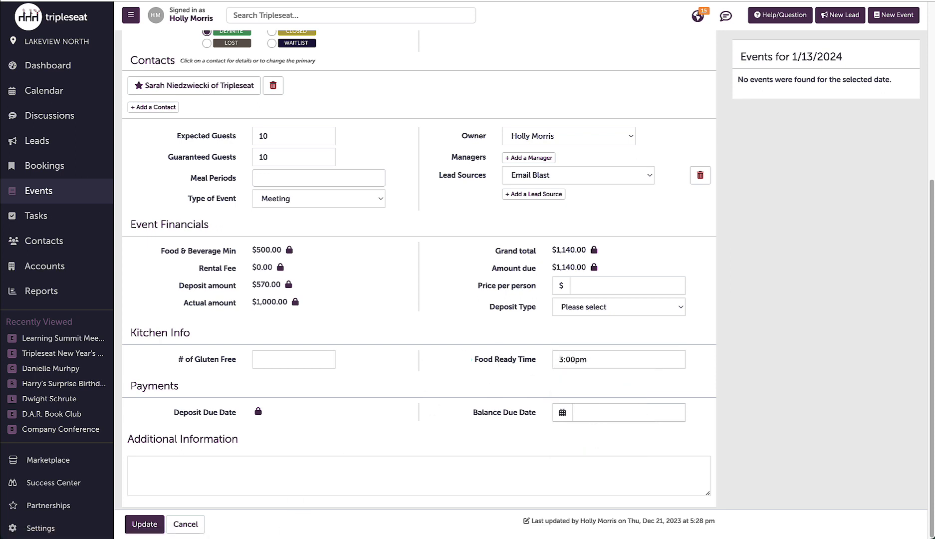
pyautogui.click(143, 528)
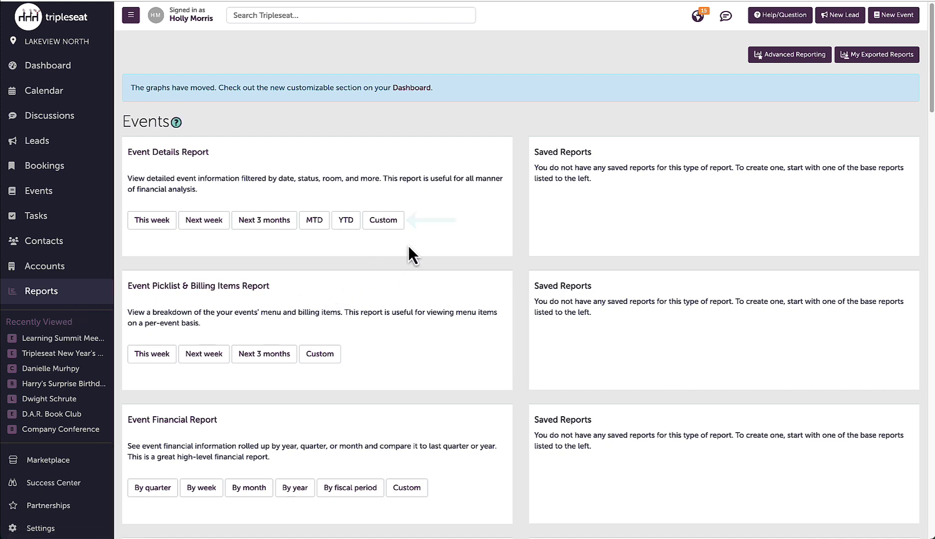
# Step: Customize a custom Event Details Report with the Food Ready Time and Of Gluten Free event custom field columns, without running it
pyautogui.click(383, 220)
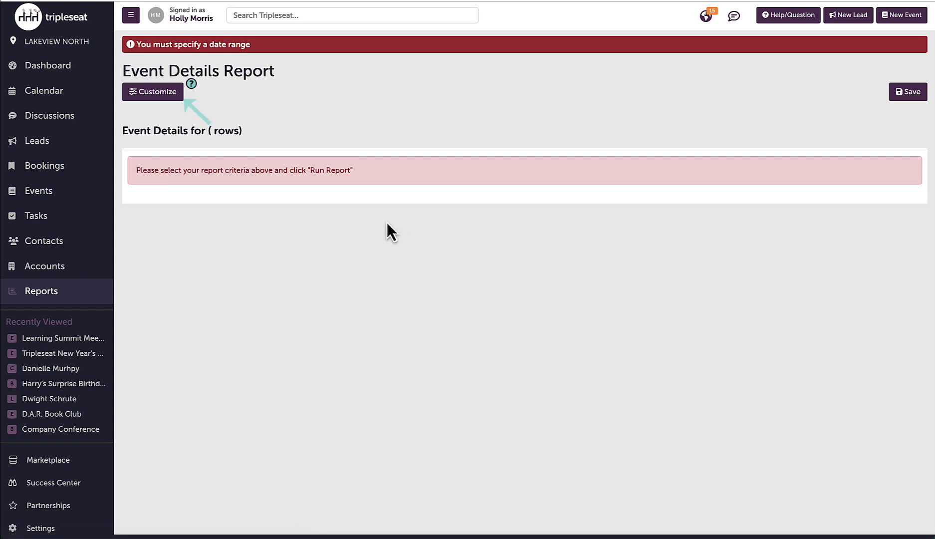
pyautogui.click(170, 97)
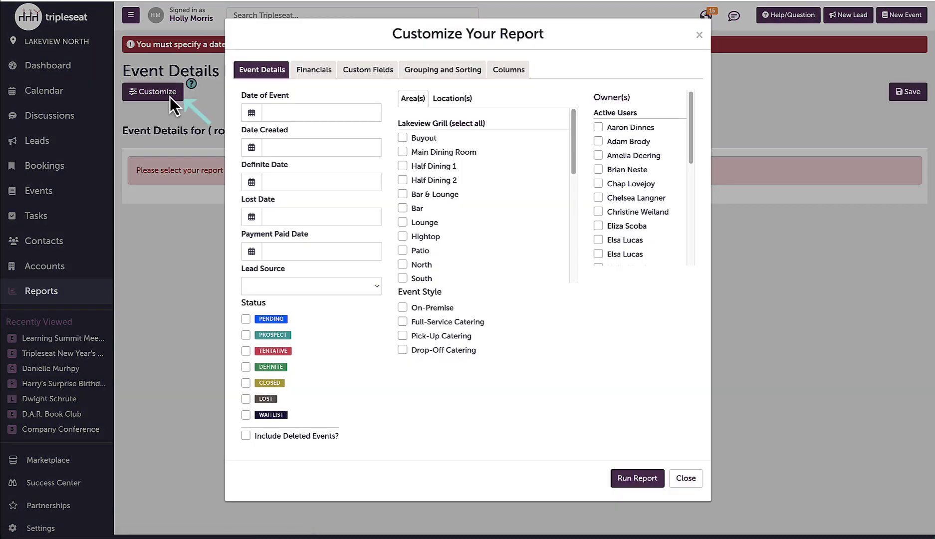
pyautogui.click(504, 75)
pyautogui.scroll(-5, 459, 215)
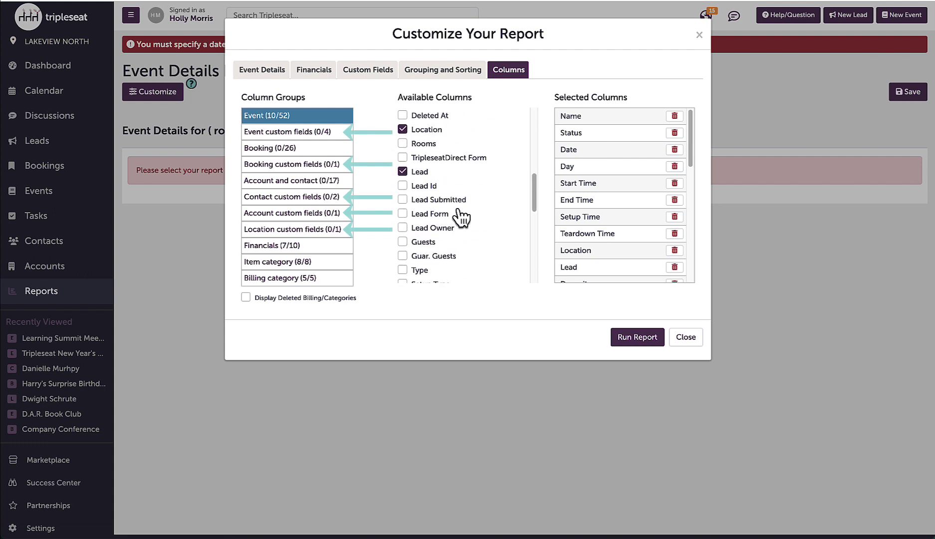
pyautogui.click(310, 136)
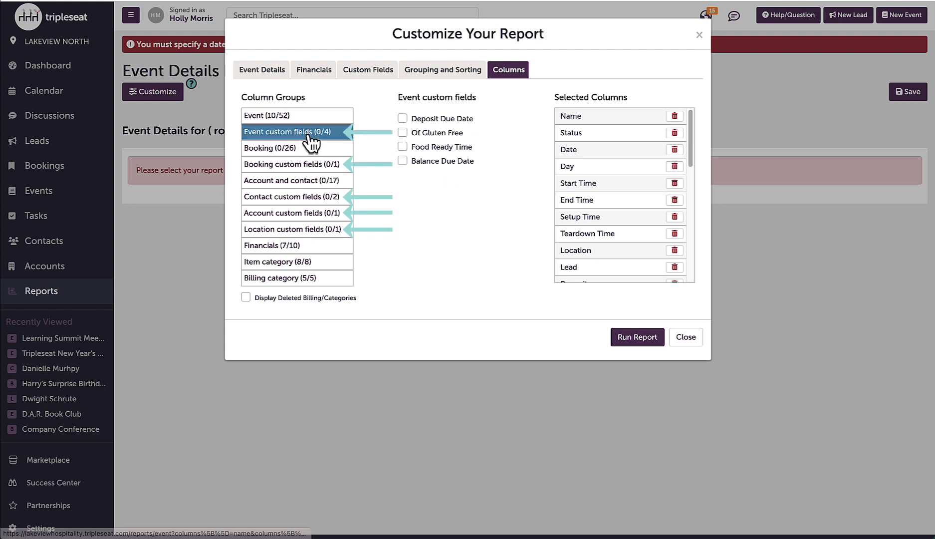
pyautogui.click(403, 147)
pyautogui.click(403, 133)
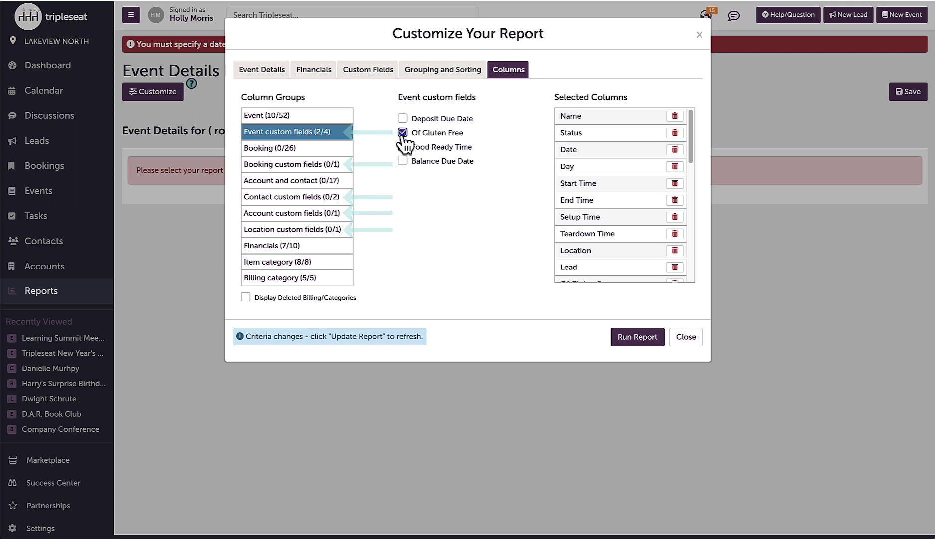
pyautogui.click(686, 337)
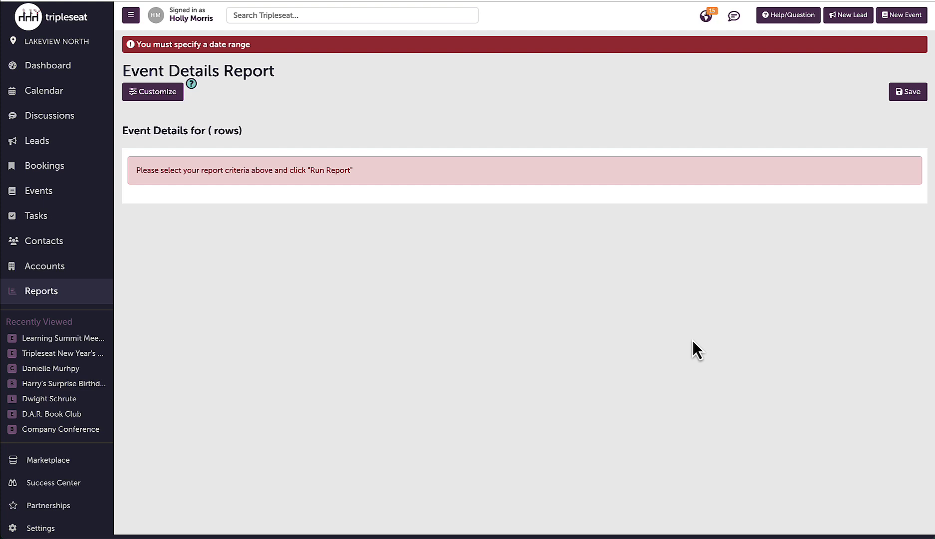
# Step: Open the Support options for contacting support or finding online learning
pyautogui.click(782, 21)
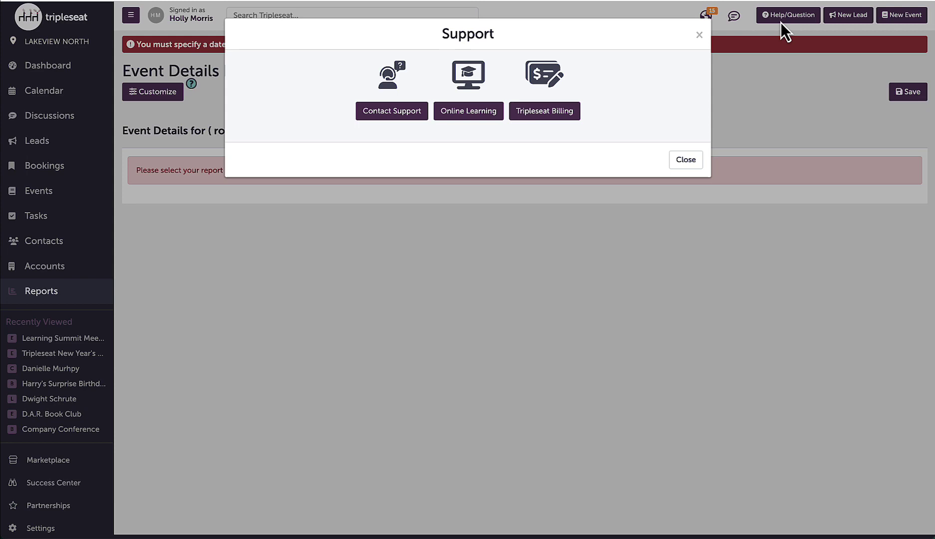